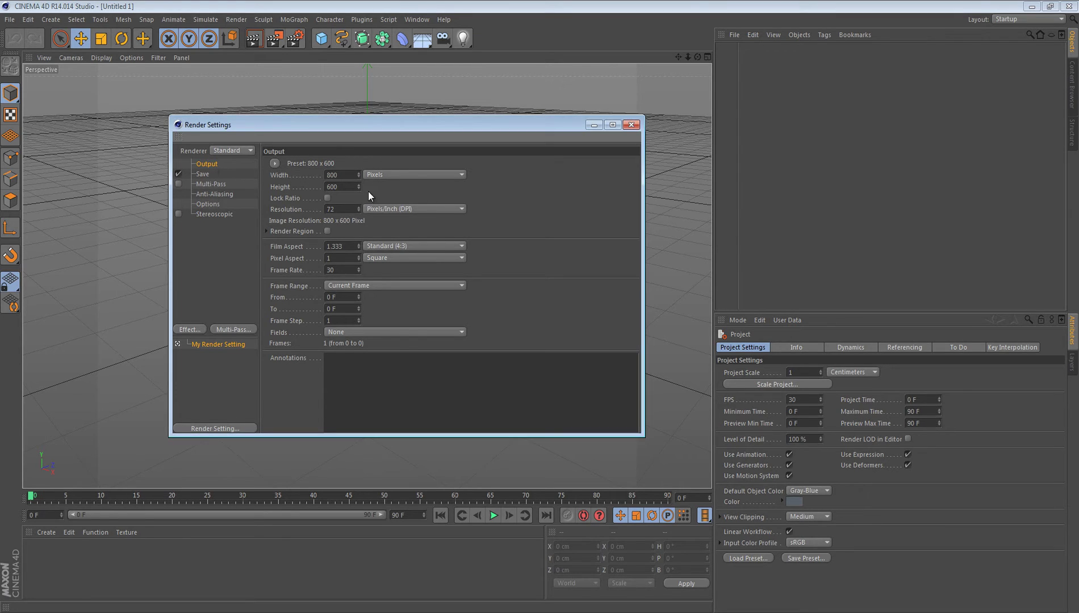
Set the render output size to 1900 pixels wide and 1080 pixels high.
double_click(343, 175)
type("1900")
key("Return")
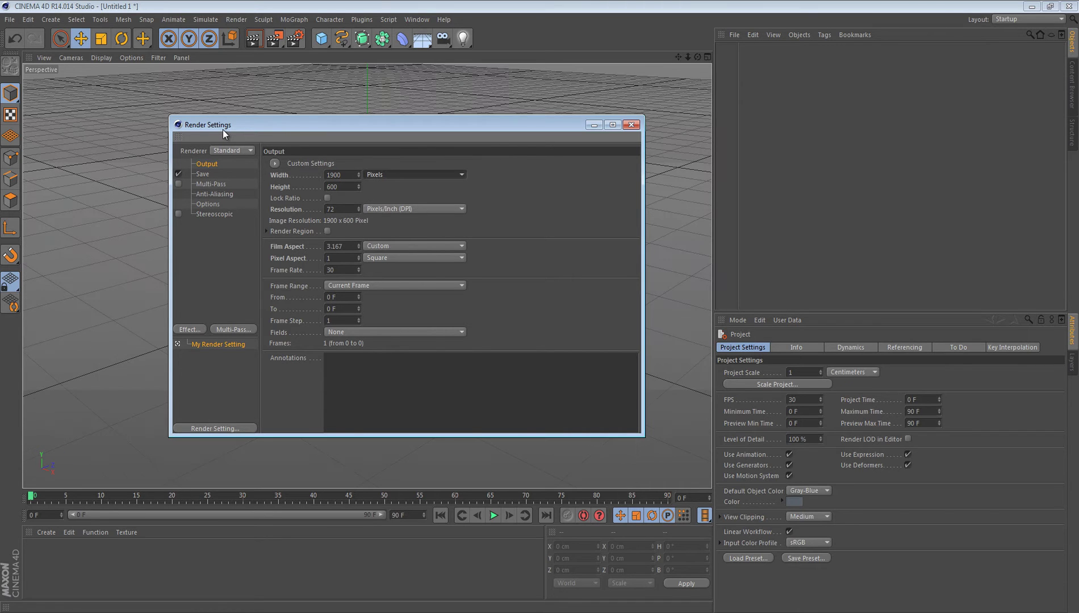
key("0")
double_click(332, 187)
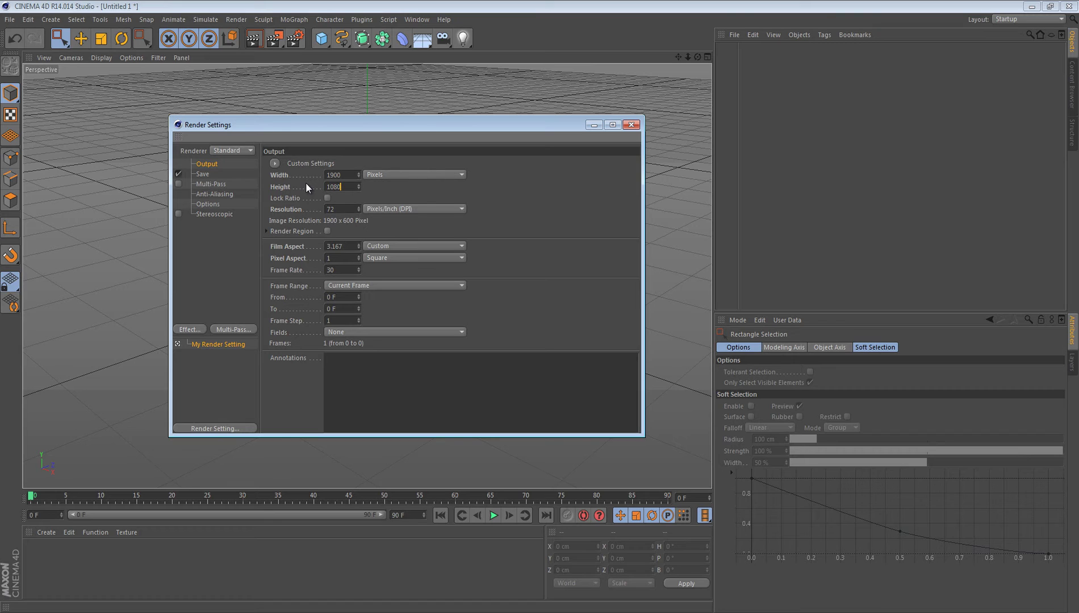
key("Return")
left_click(412, 183)
Enable the alpha channel for the saved render image and set its file format to JPEG.
left_click(202, 175)
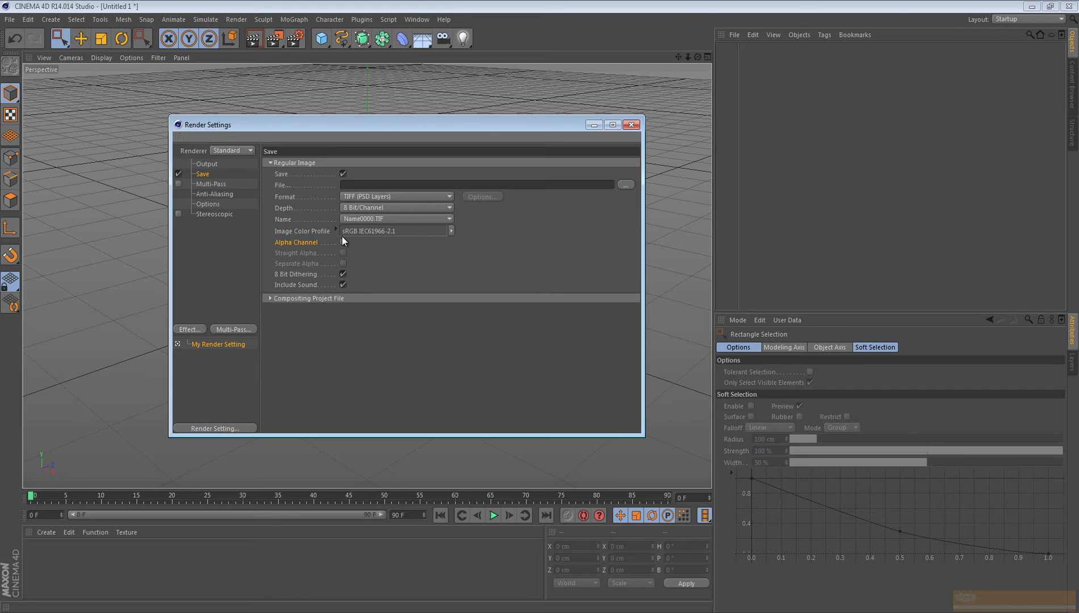
left_click(343, 243)
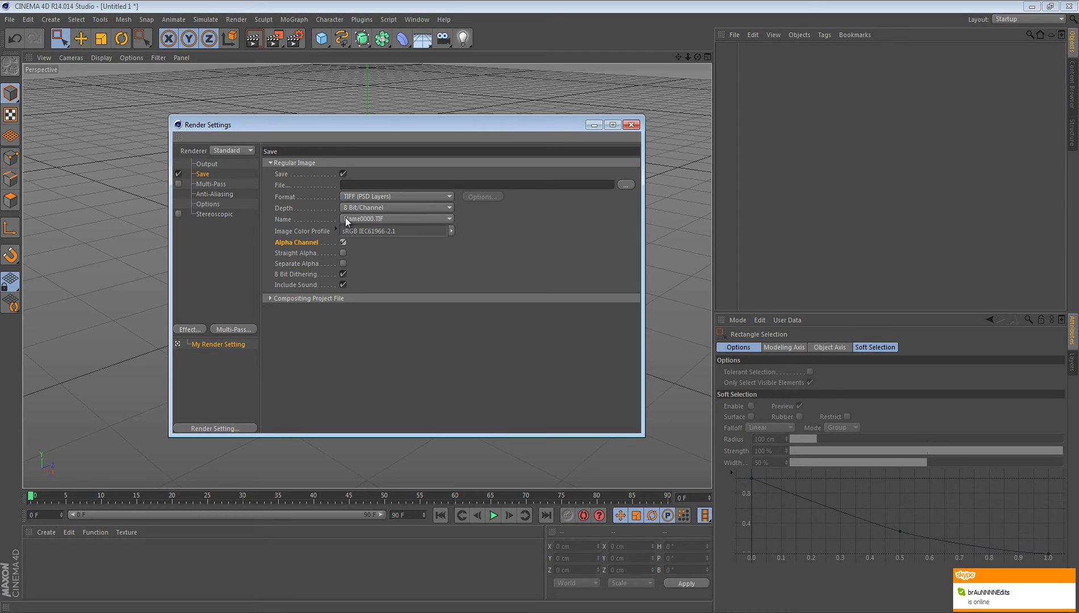
left_click(418, 196)
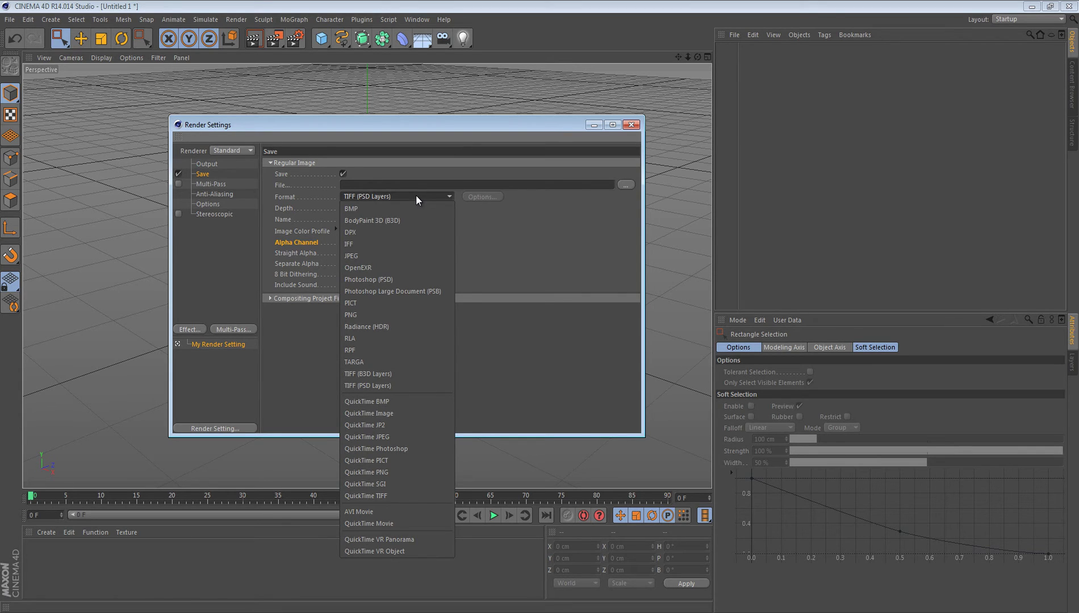
left_click(397, 259)
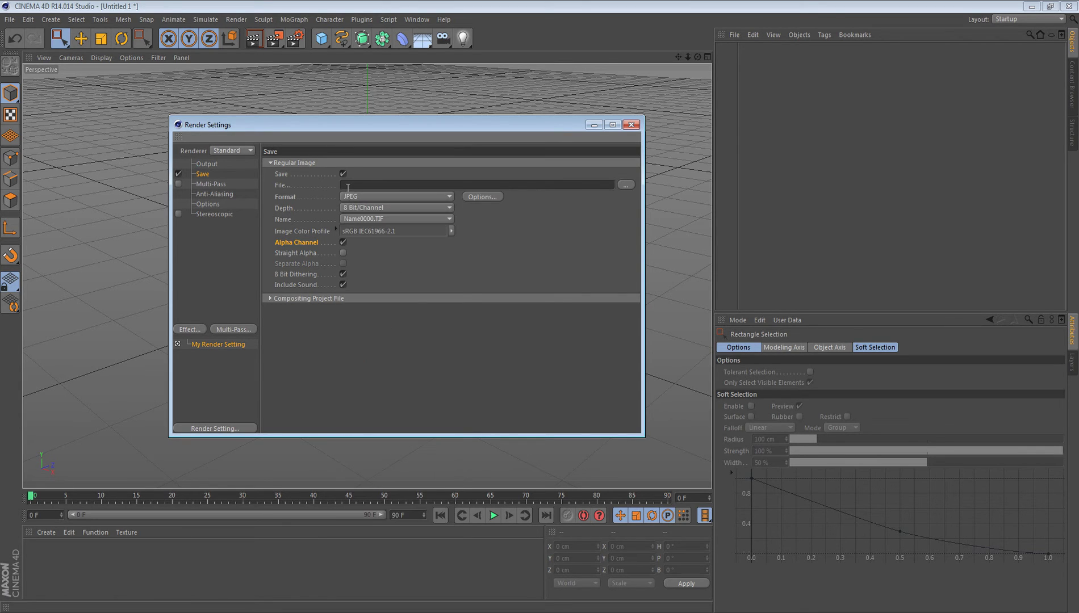
left_click(351, 197)
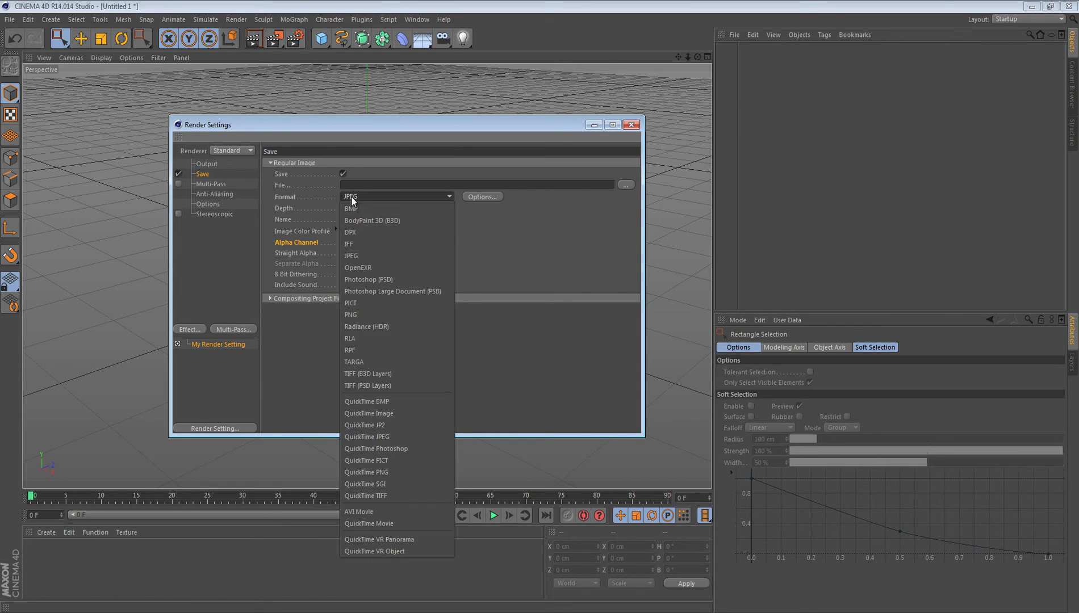
left_click(380, 196)
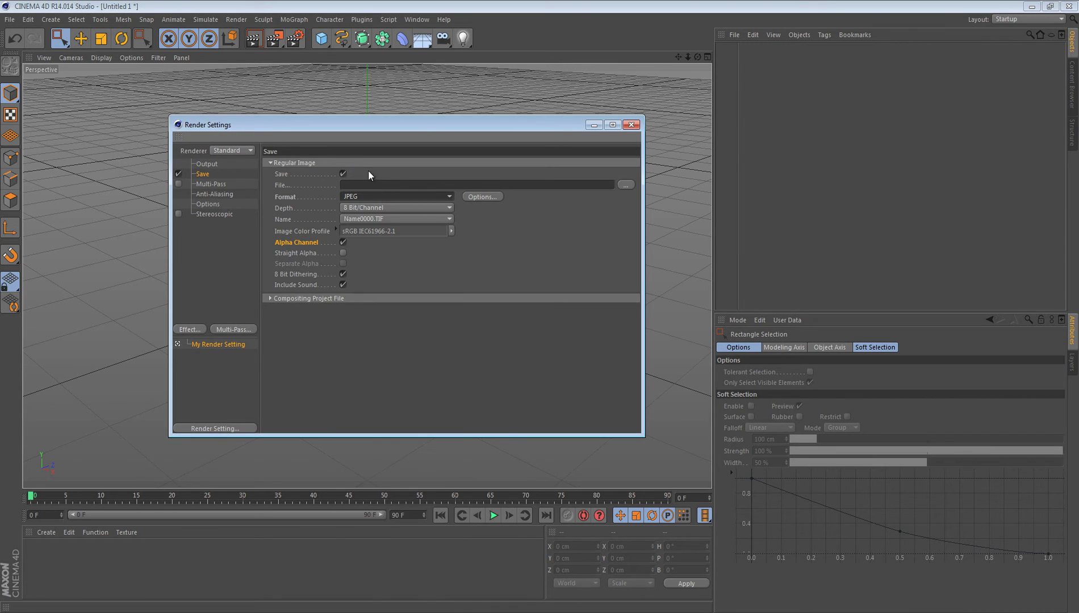
Set the render's save location to the Desktop with the file name "jrjrjrj".
left_click(625, 185)
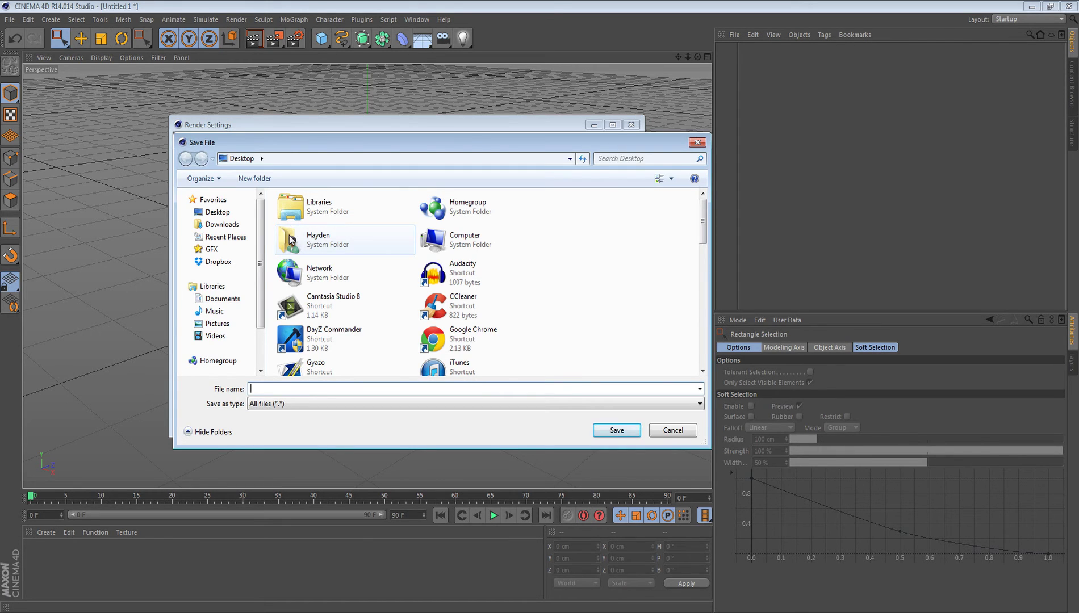
left_click(211, 215)
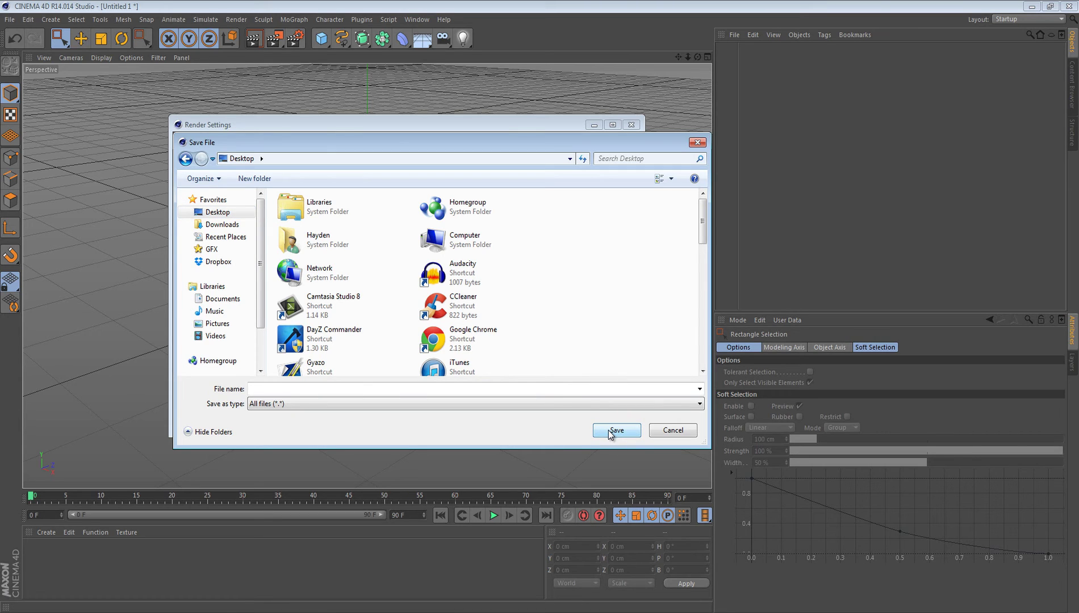
left_click(415, 392)
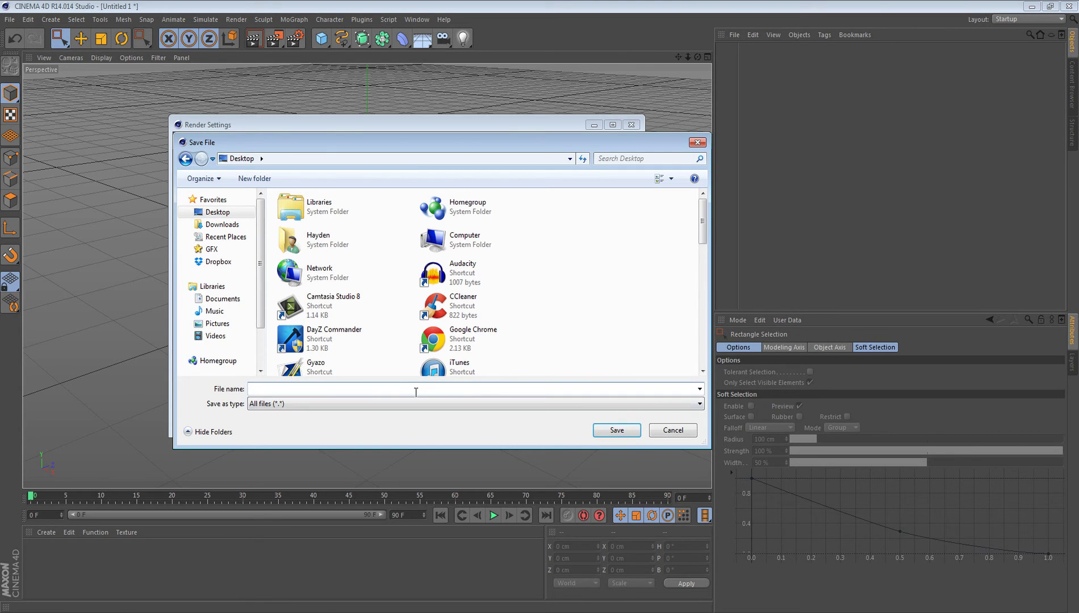
type("jrjrjrj")
key("Return")
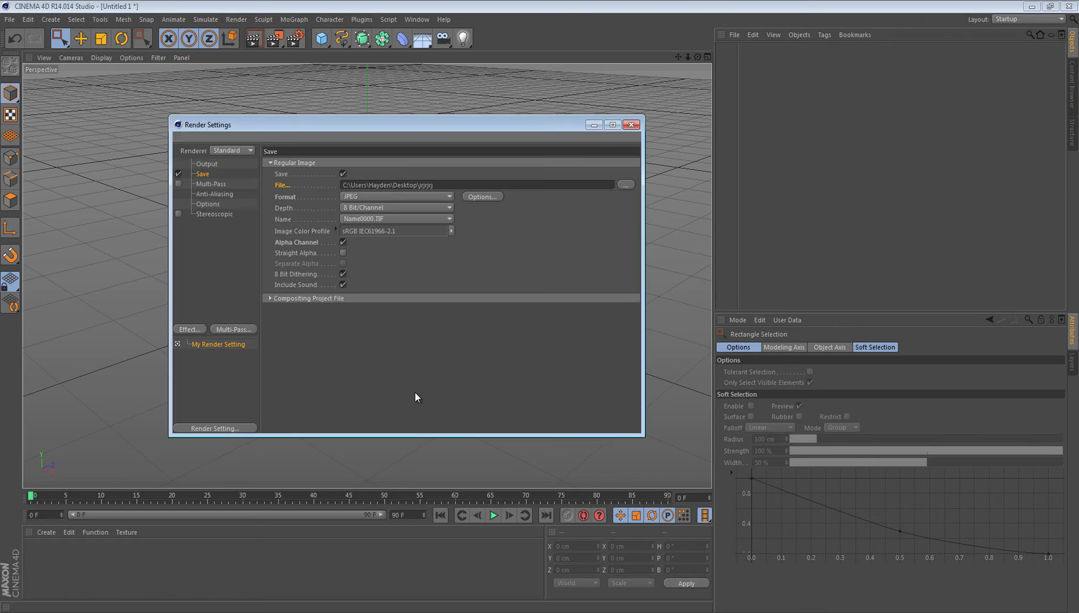
left_click_drag(442, 185, 202, 192)
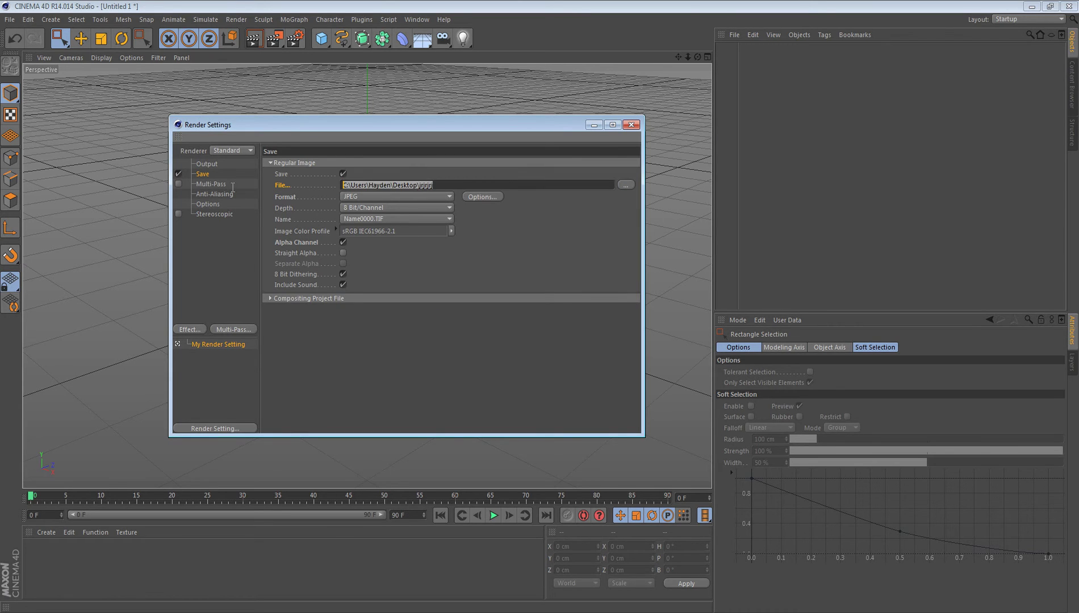
left_click(368, 185)
left_click_drag(438, 186, 309, 115)
left_click(535, 261)
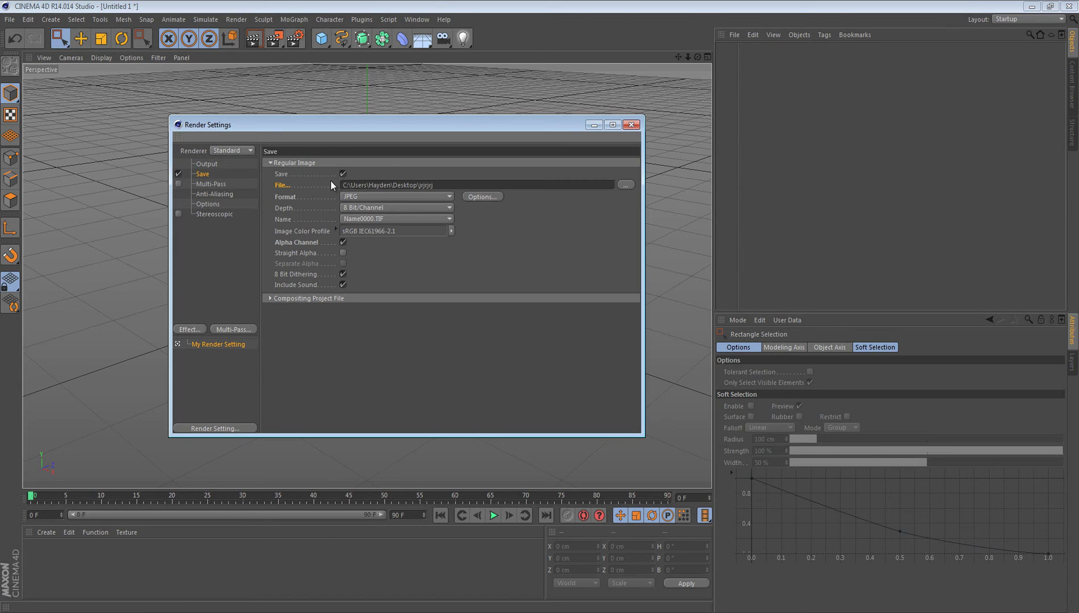
double_click(381, 186)
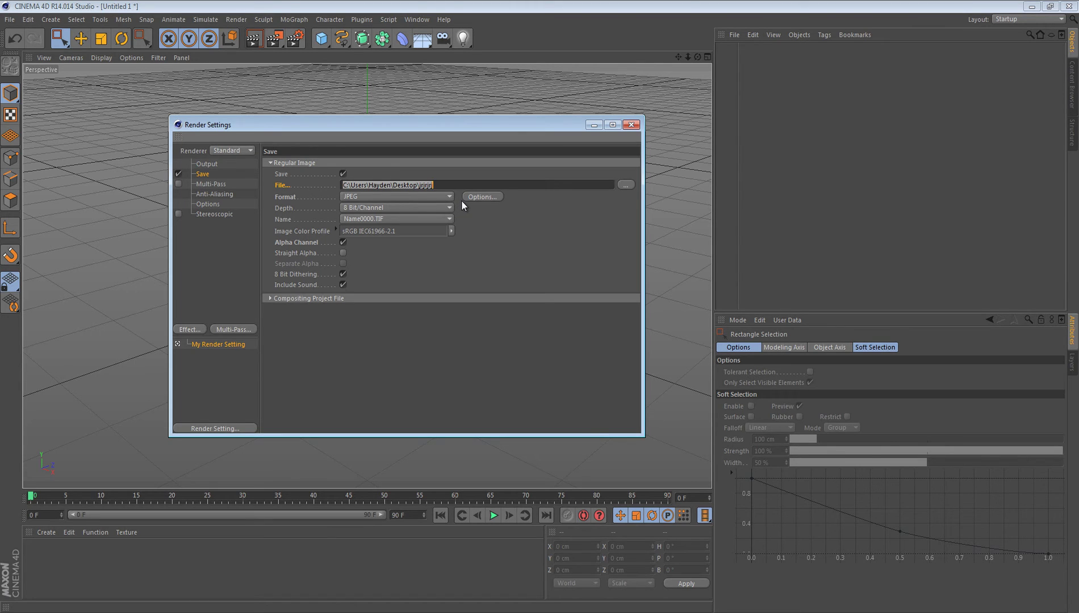
left_click(626, 183)
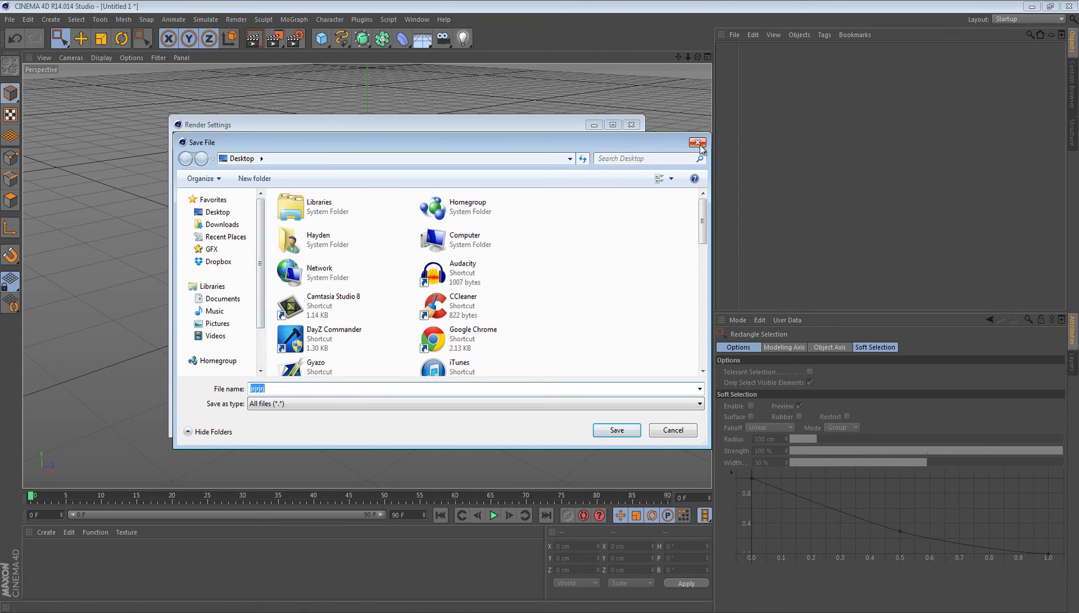
left_click(699, 144)
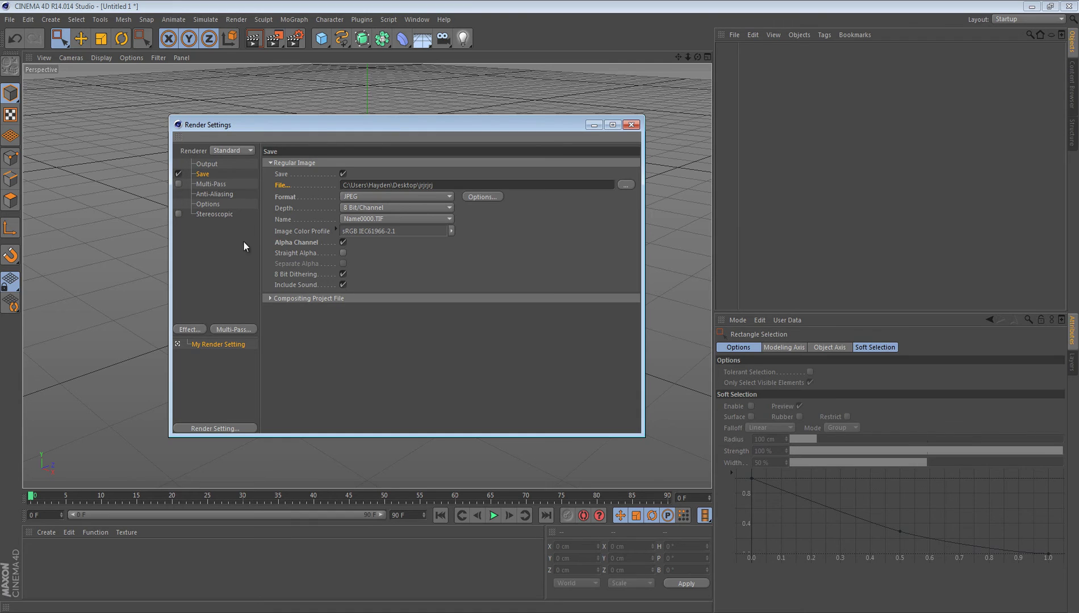
Add the Global Illumination effect to the render settings and select it.
left_click(187, 330)
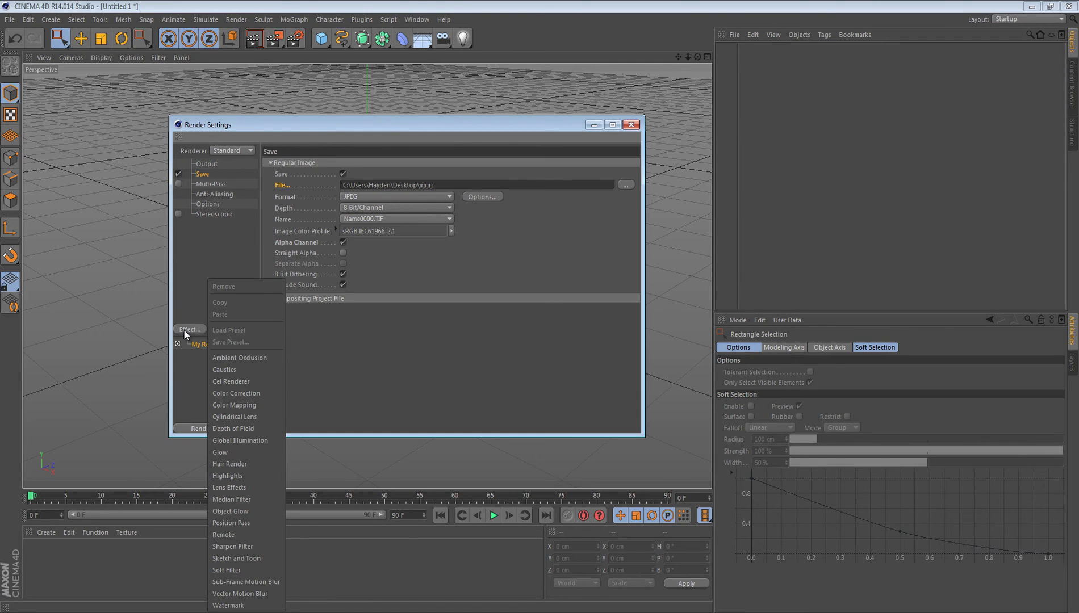
left_click(221, 441)
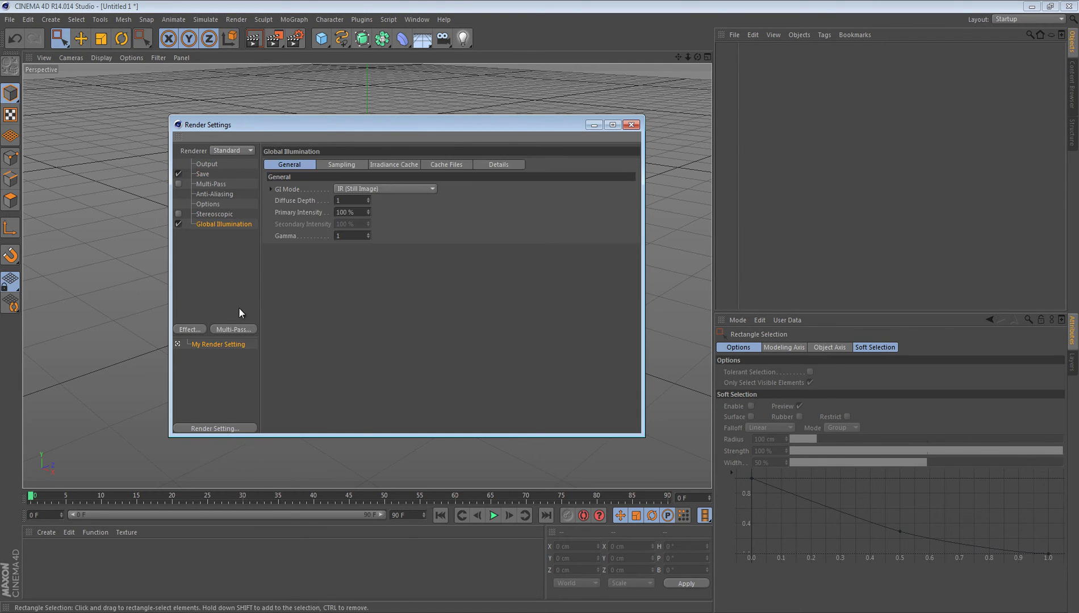
left_click(220, 233)
left_click(199, 226)
Set the Record Density of Global Illumination's irradiance cache to Low.
left_click(382, 164)
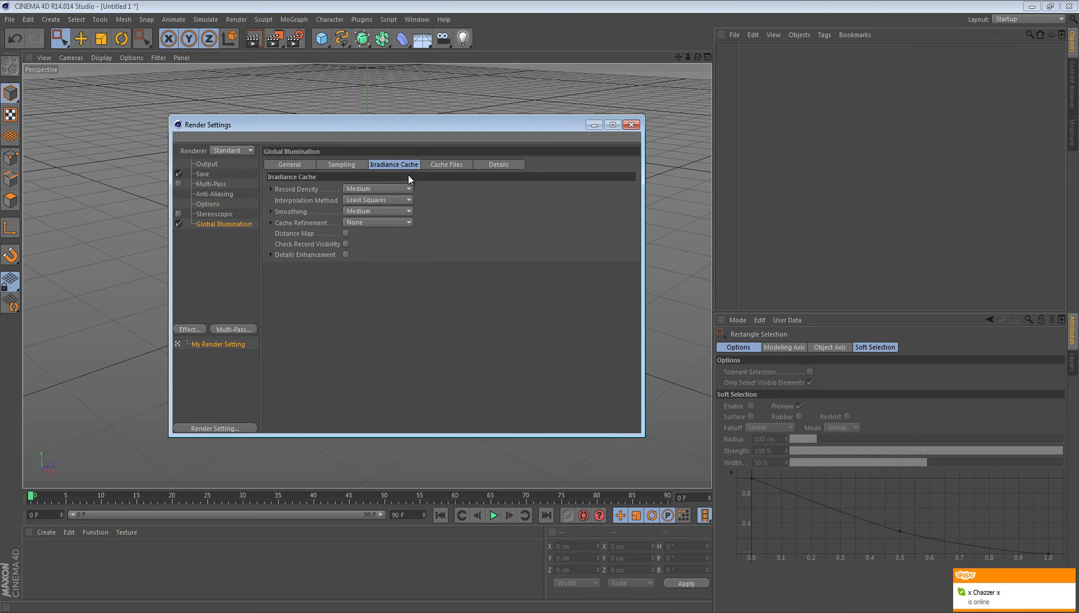
left_click(352, 190)
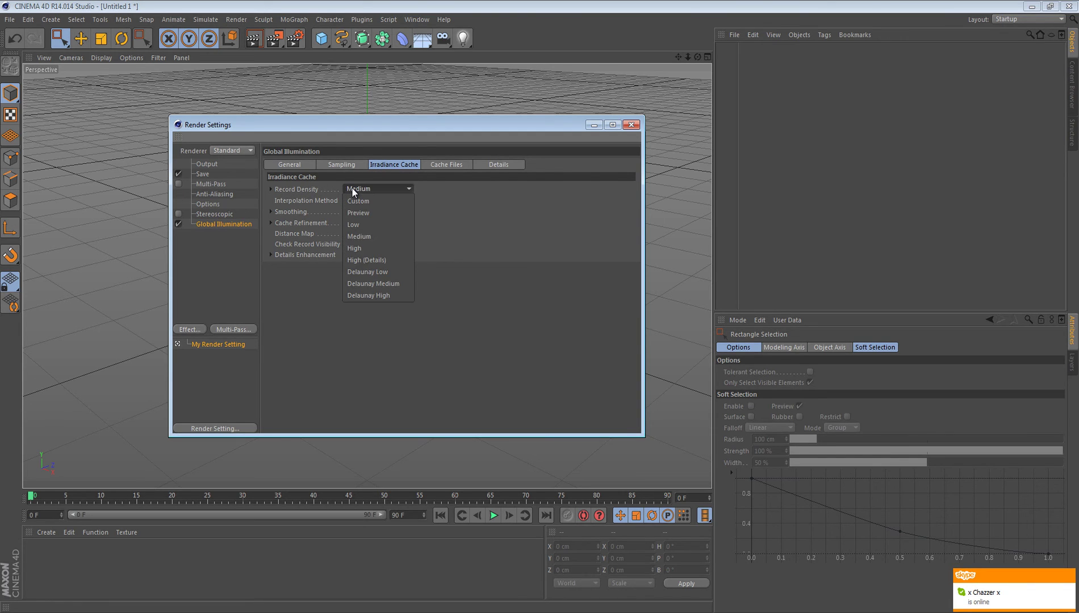
left_click(368, 224)
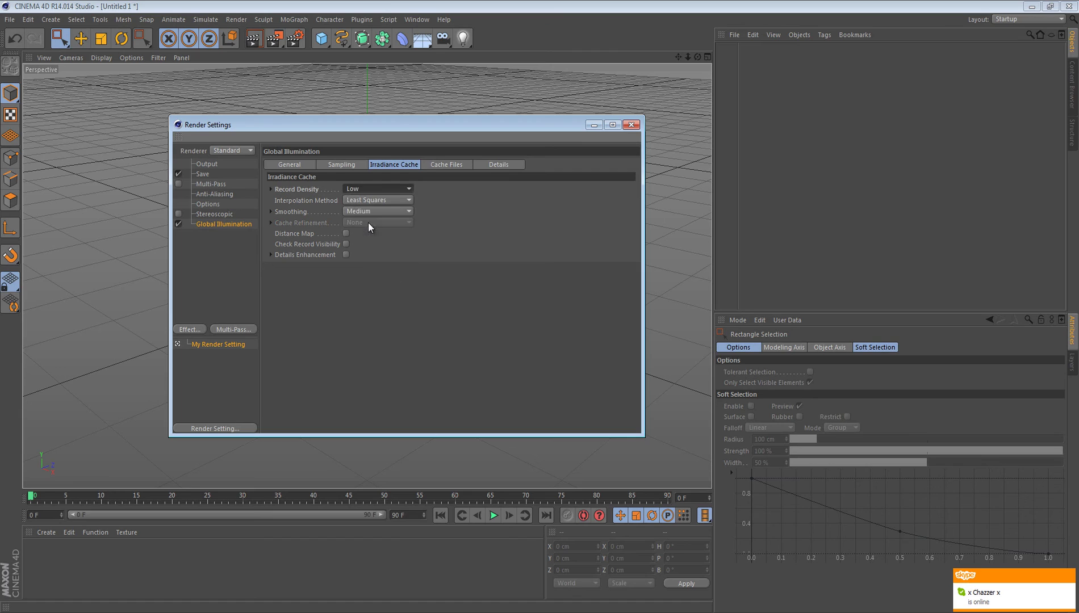
left_click(365, 189)
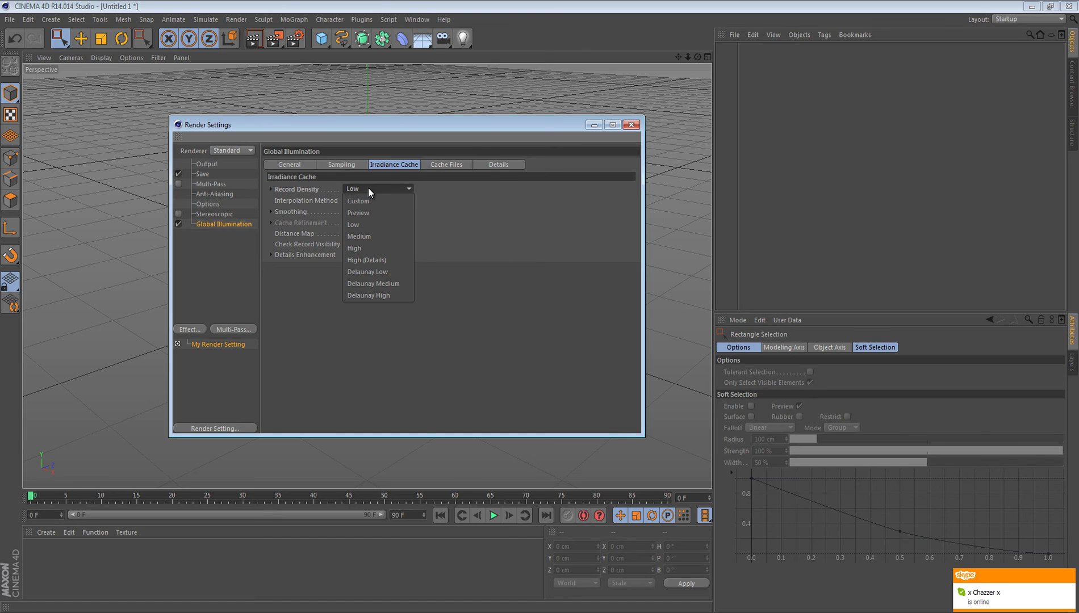
left_click(373, 225)
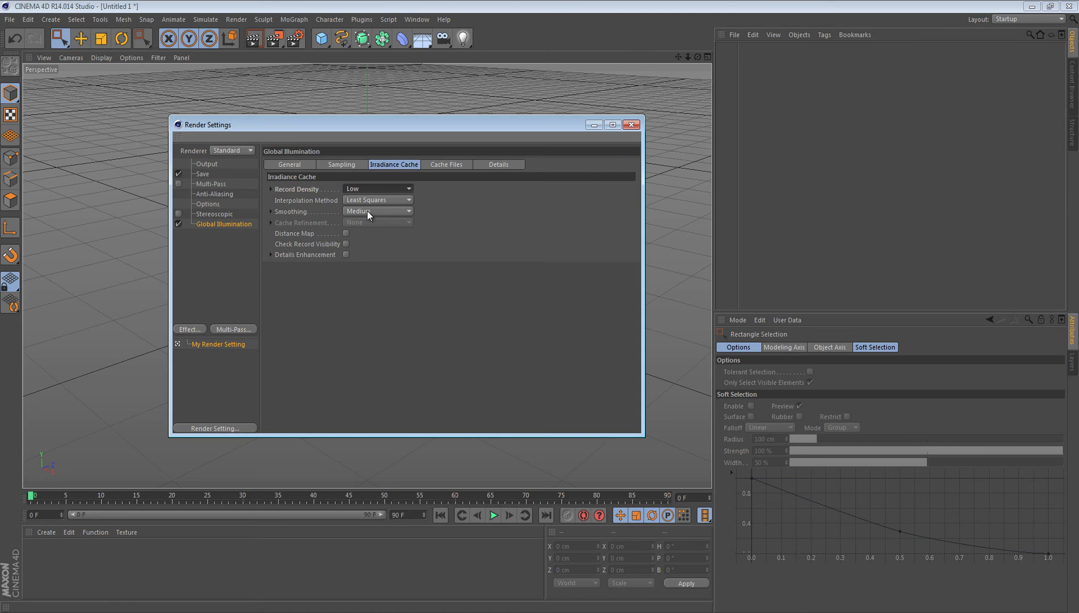
Set the irradiance cache smoothing to Minimal and choose Least Squares as its interpolation method.
left_click(367, 210)
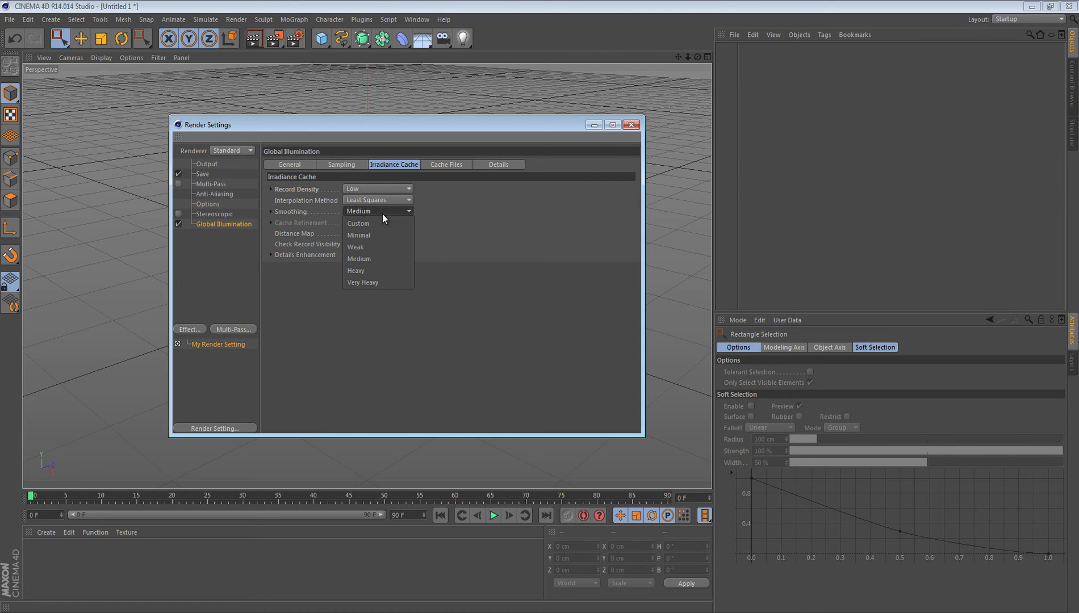
left_click(362, 209)
left_click(359, 209)
left_click(354, 234)
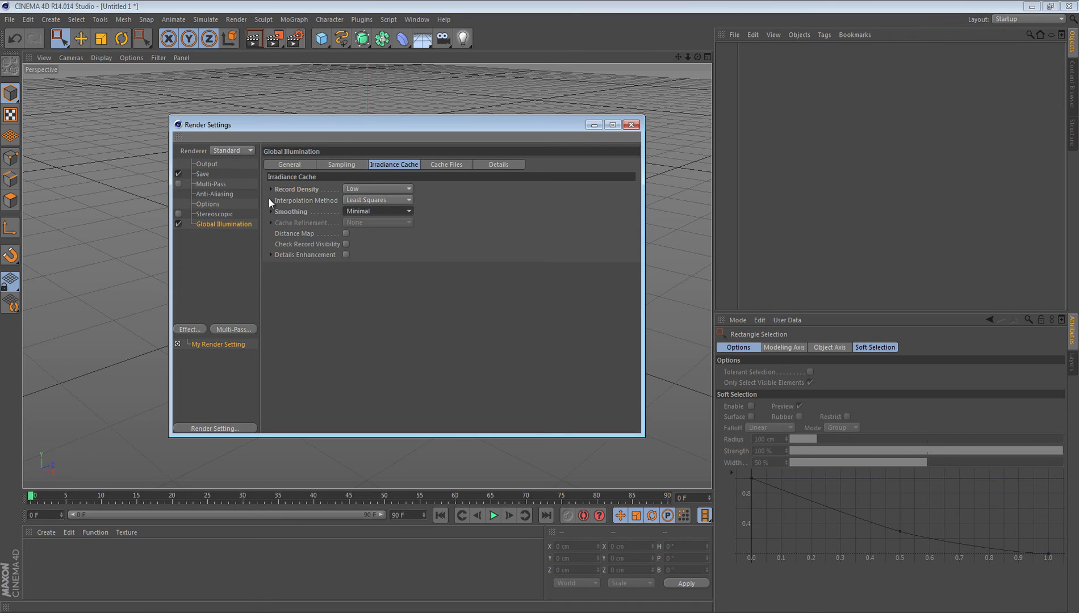
left_click(354, 201)
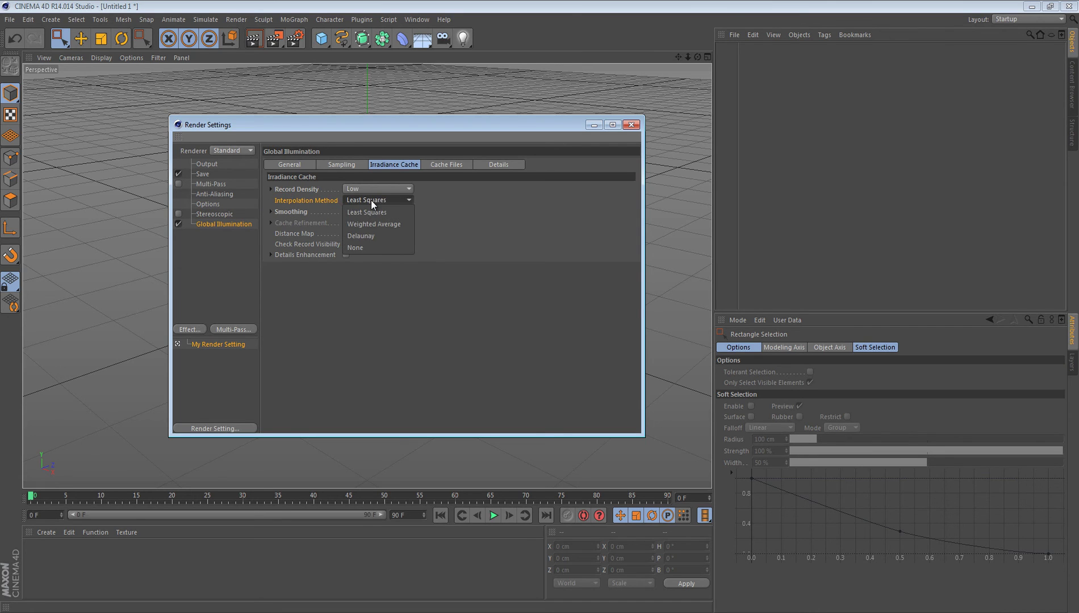
left_click(371, 200)
left_click(358, 202)
left_click(367, 211)
left_click(194, 214)
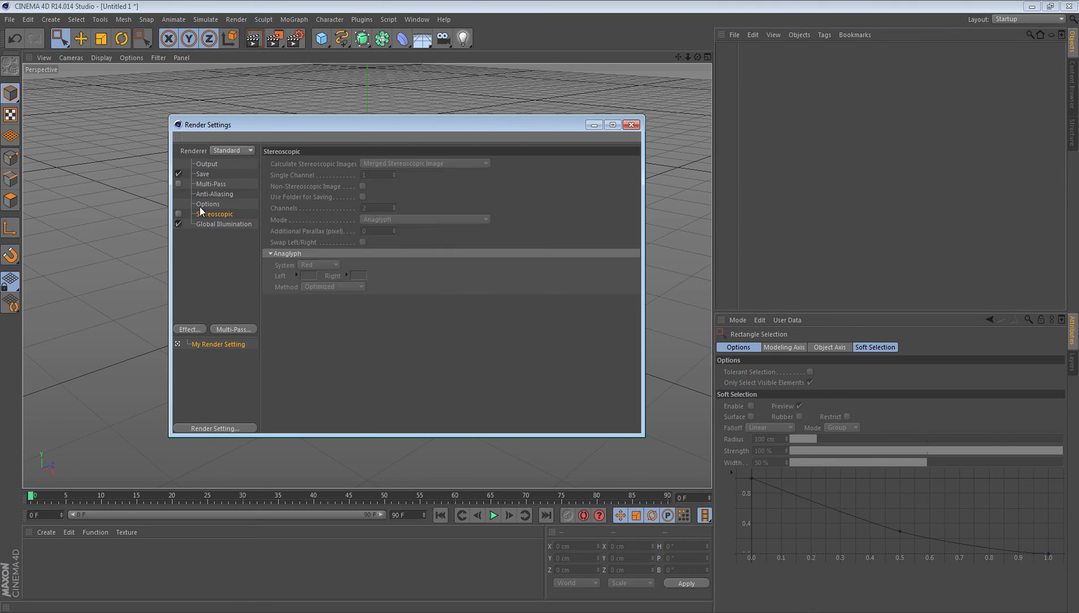
left_click(199, 204)
left_click(206, 214)
left_click(215, 286)
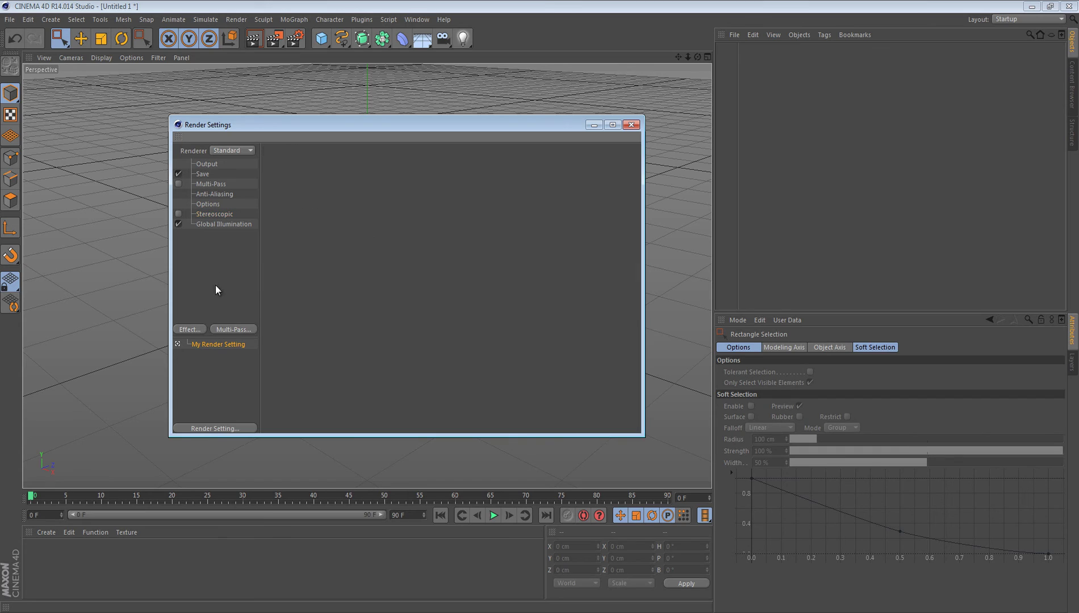
Add the Position Pass effect and remove it from the render settings again.
left_click(190, 330)
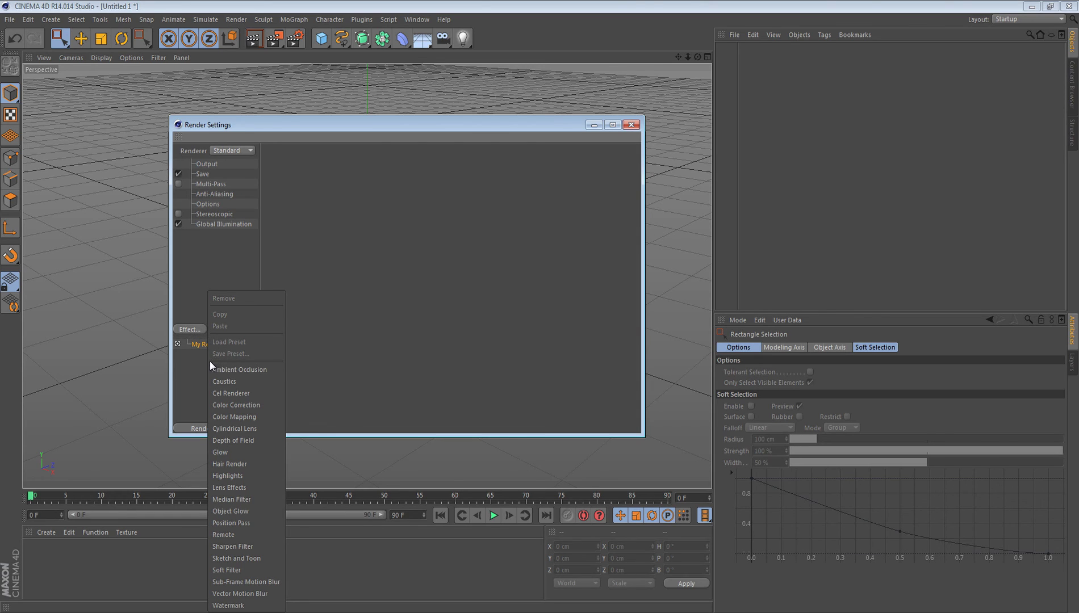
left_click(230, 523)
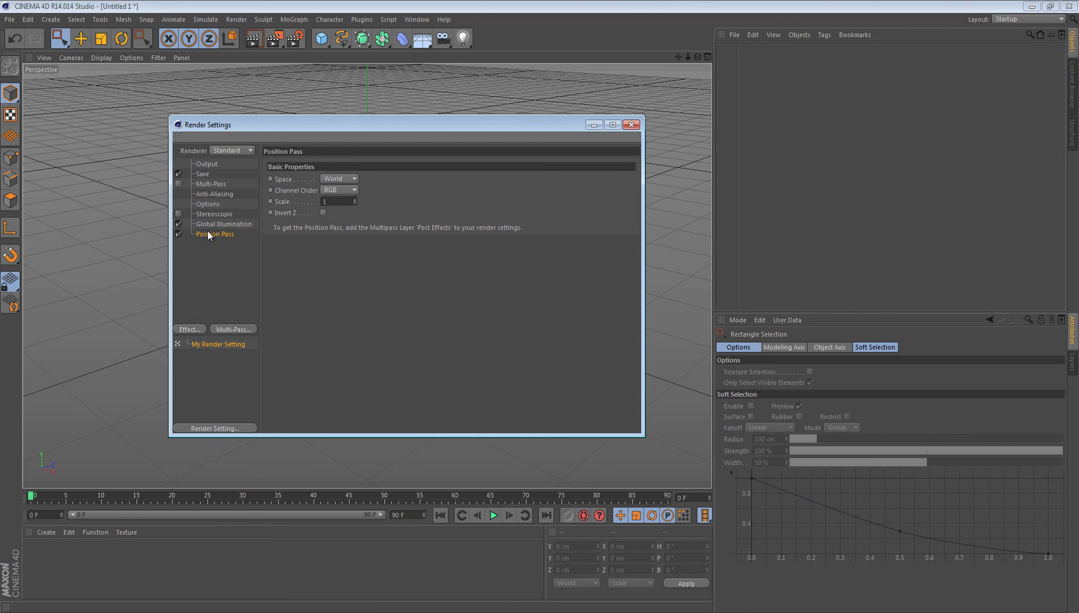
key("Delete")
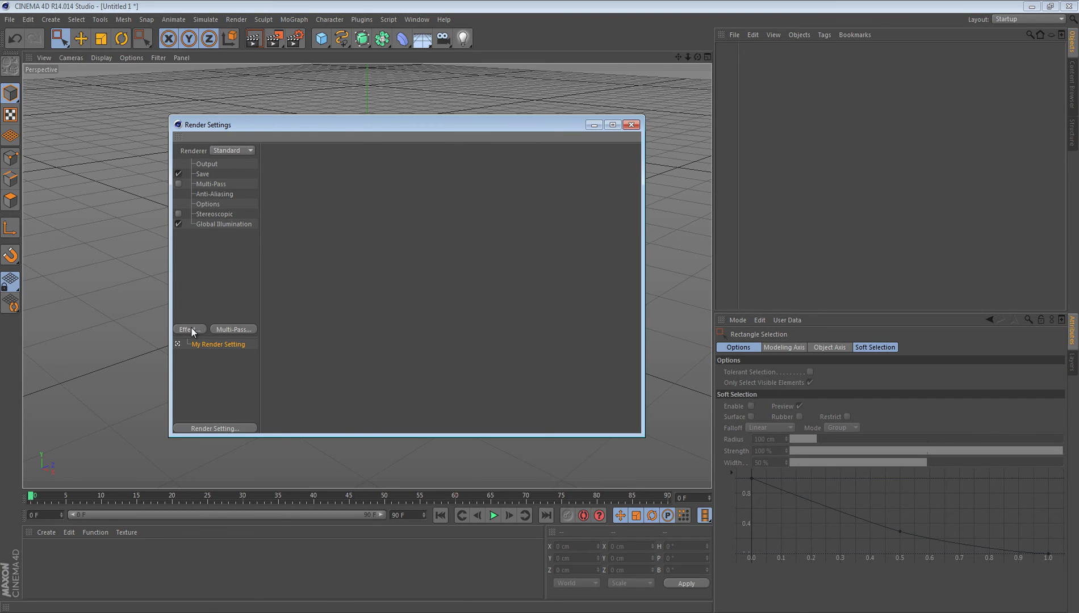
Add the Depth of Field effect and delete it from the render settings again.
left_click(187, 331)
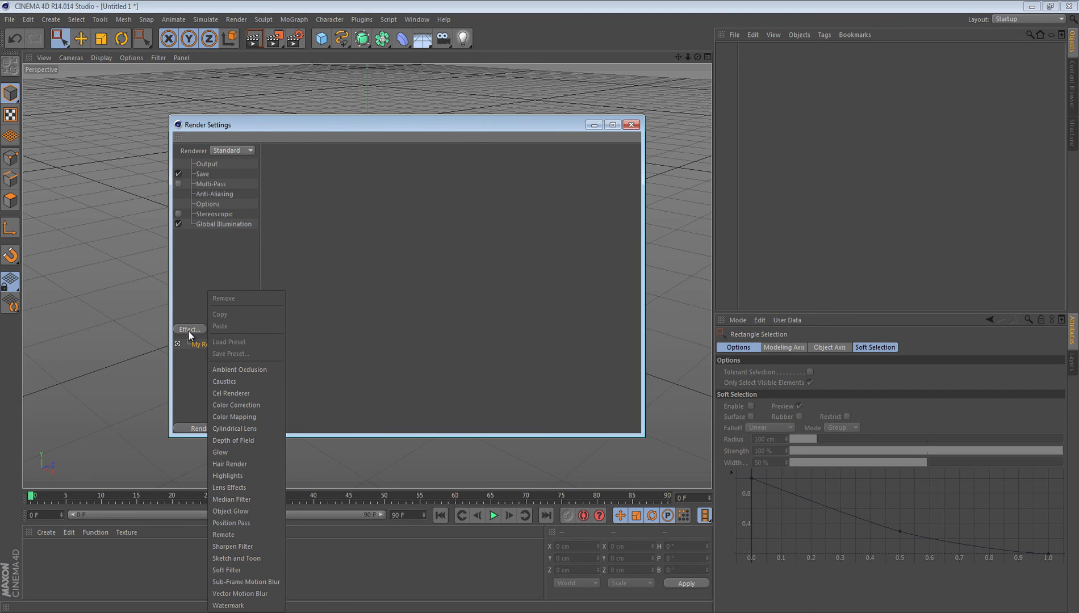
left_click(238, 441)
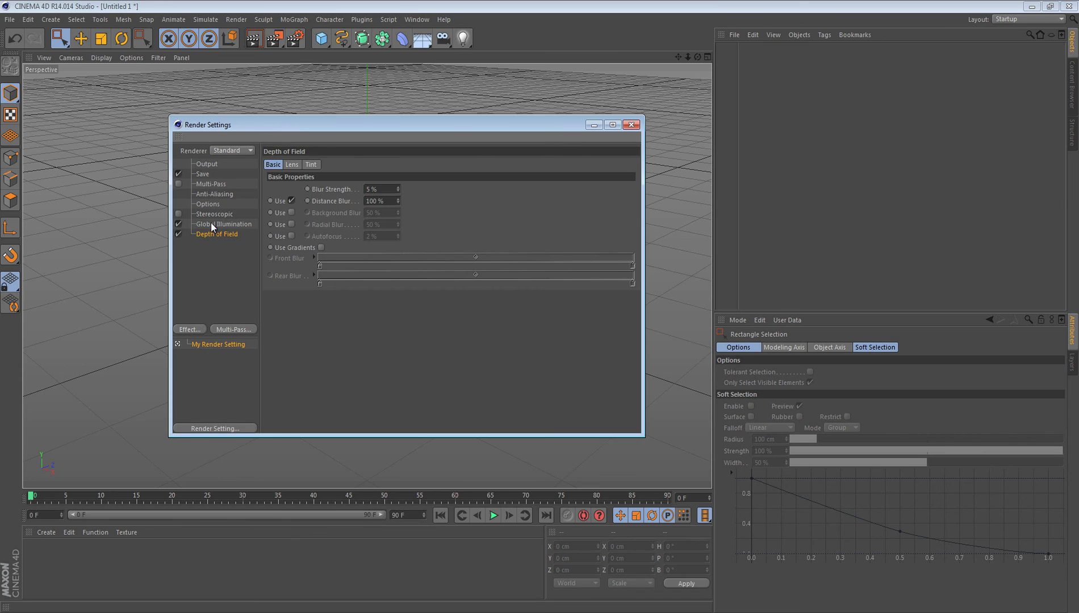
key("Delete")
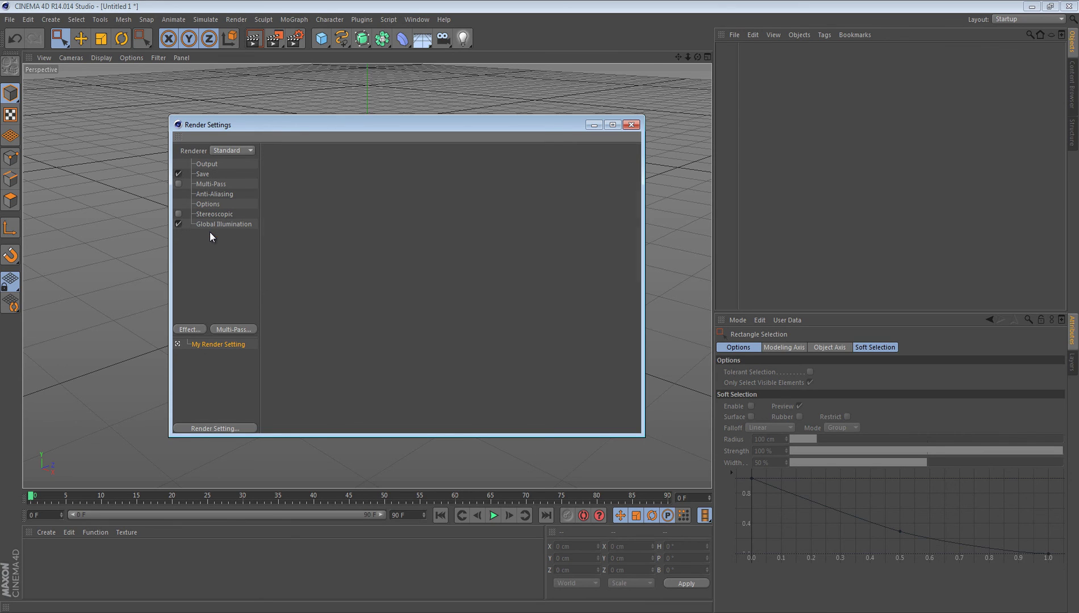
Check the Anti-Aliasing and Stereoscopic render settings, switching Stereoscopic rendering on and off again.
left_click(211, 195)
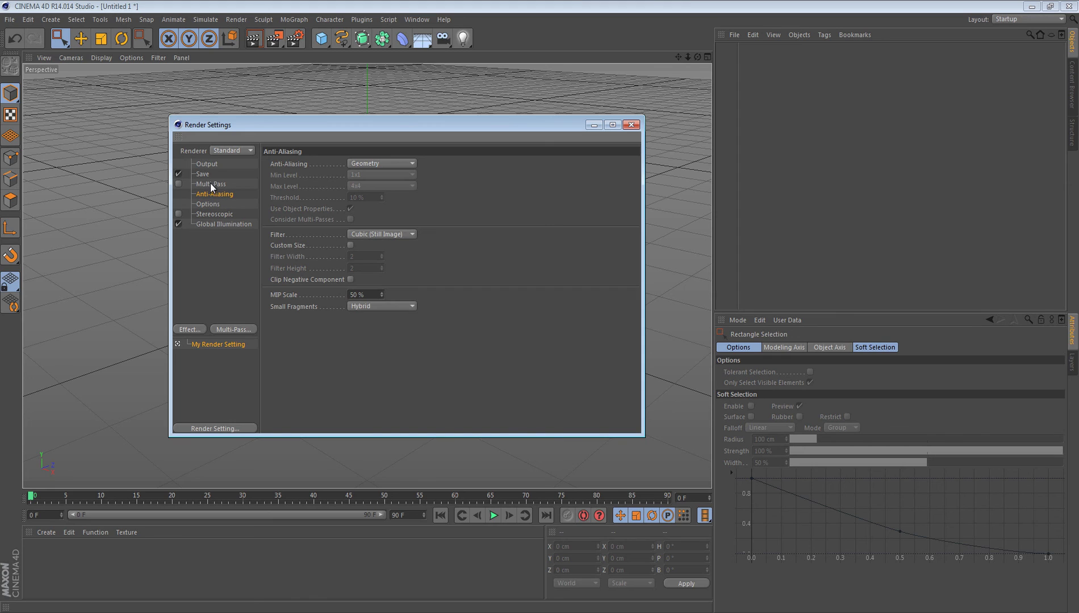
left_click(205, 215)
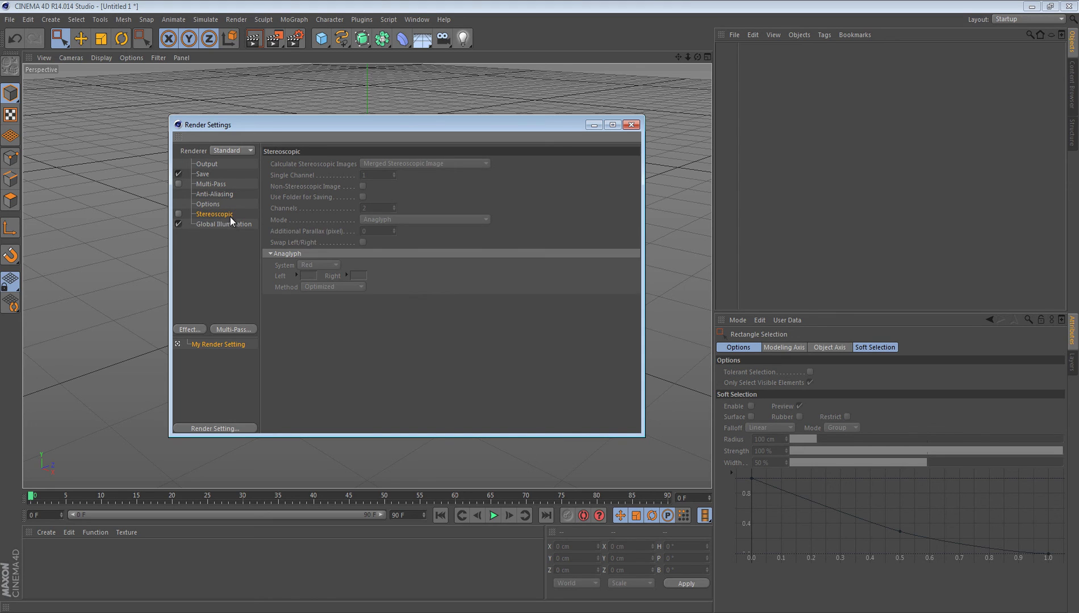
left_click(178, 214)
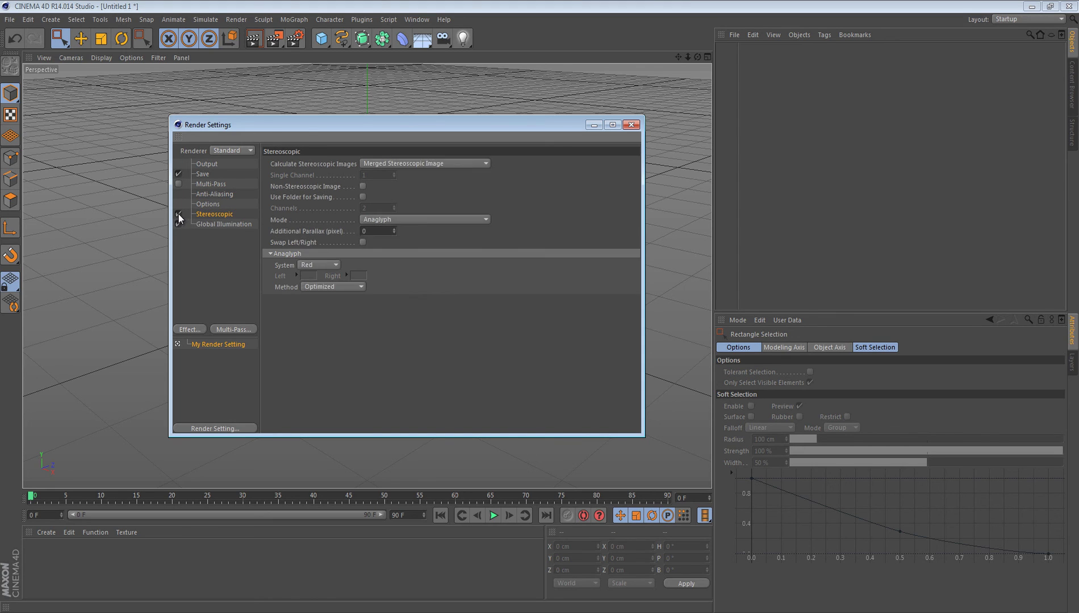
left_click(178, 215)
left_click_drag(197, 253, 194, 133)
left_click(217, 278)
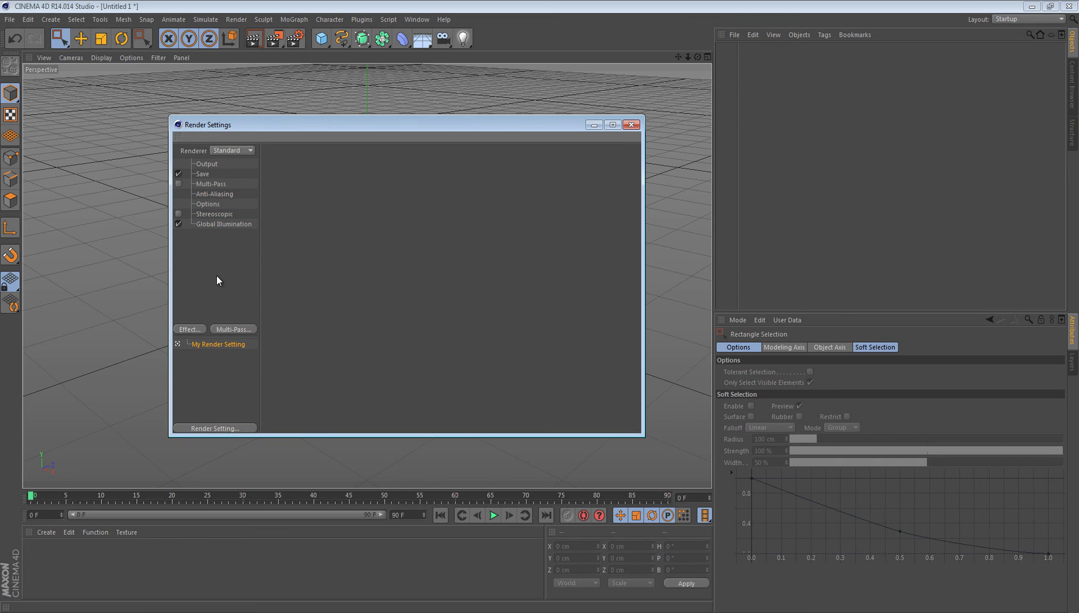
Review the Save settings for the regular image and the list of available render effects without adding one.
left_click(207, 175)
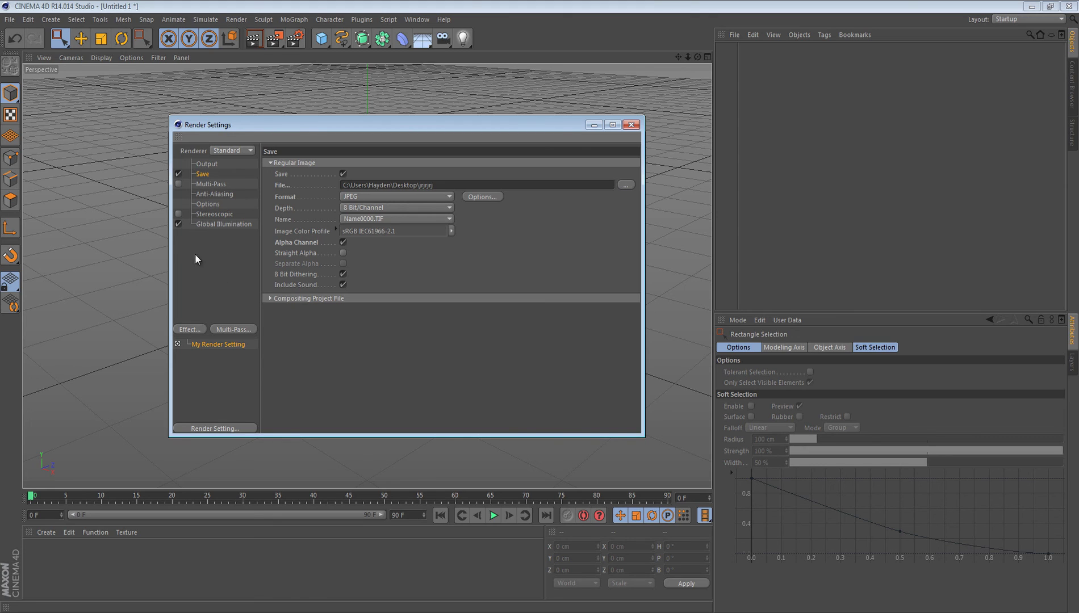
left_click(230, 278)
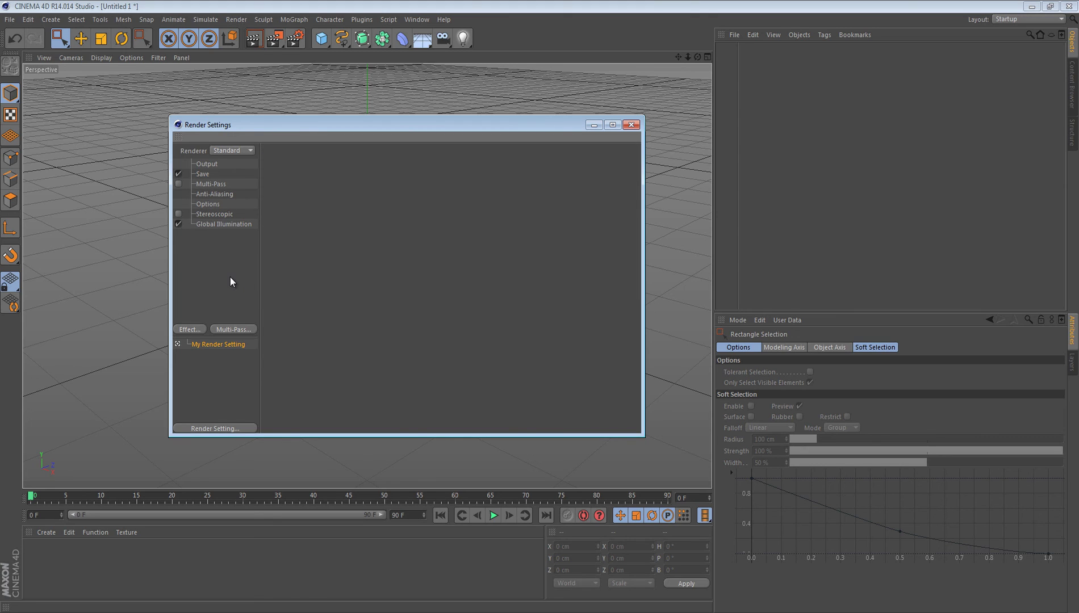
left_click(192, 328)
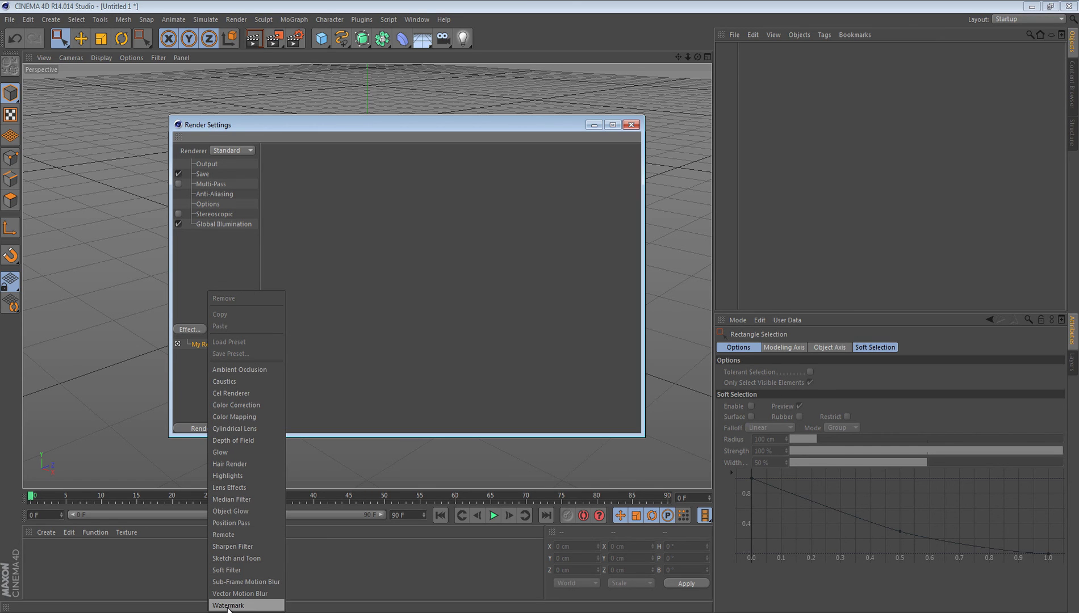
left_click(306, 413)
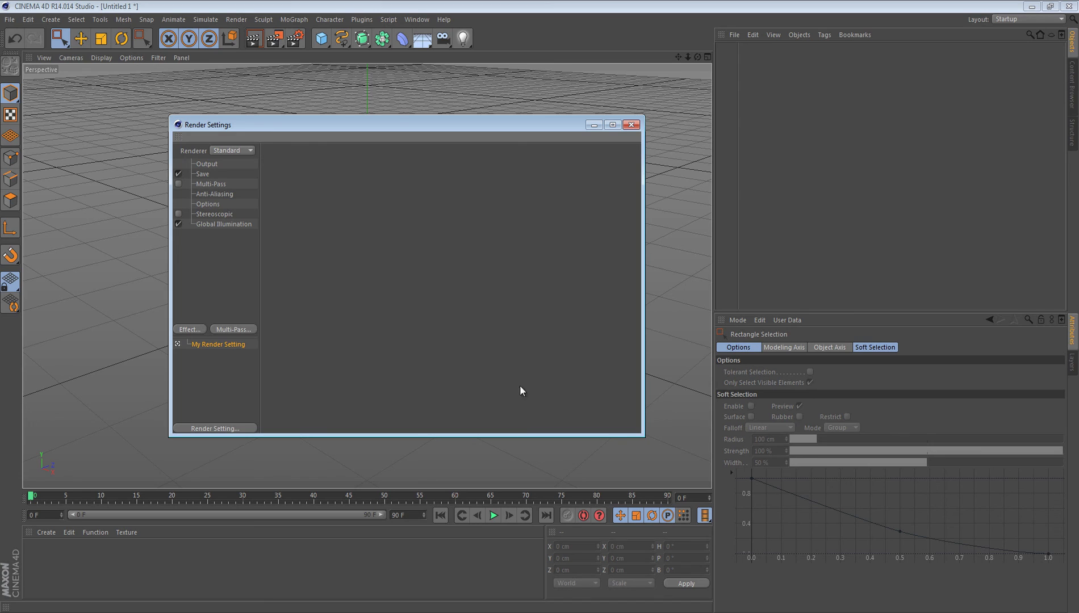
left_click(578, 611)
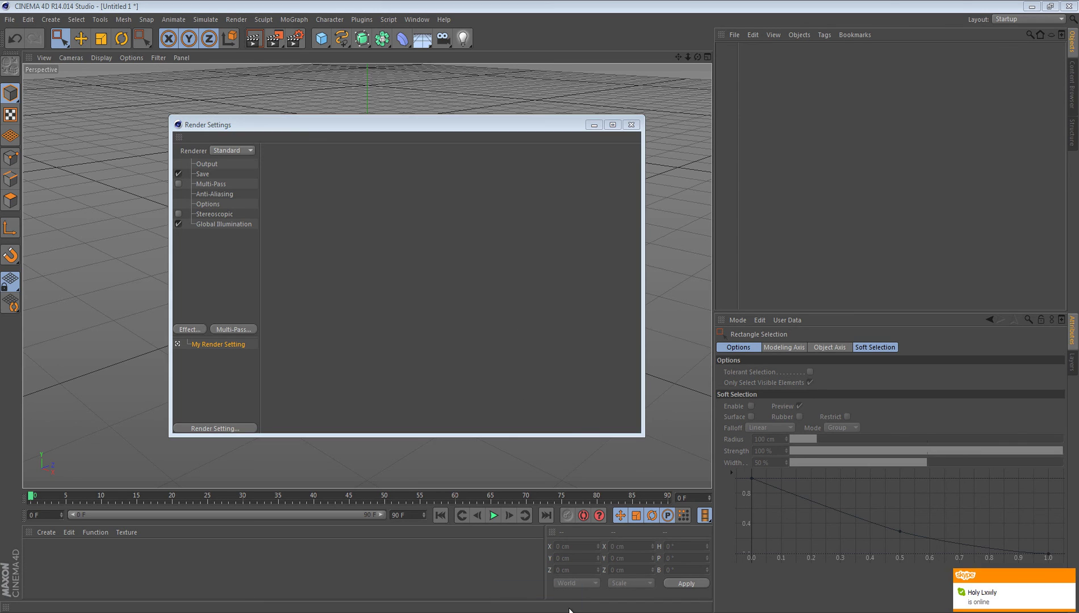